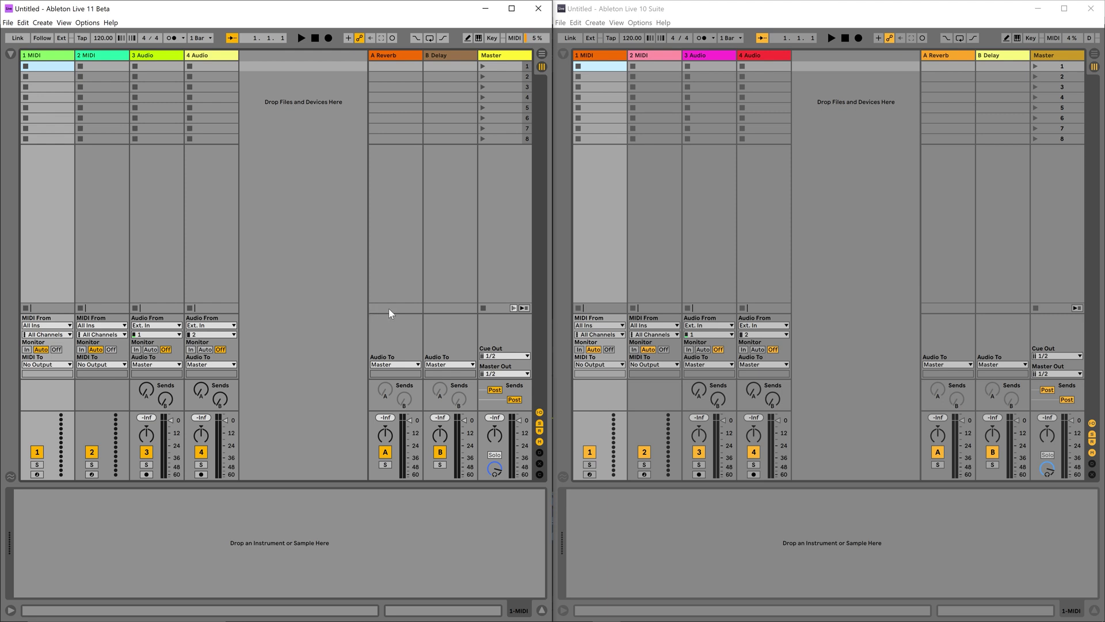
# - Record-arm the 3 Audio track in both Live 10 and Live 11 Beta
pyautogui.click(703, 474)
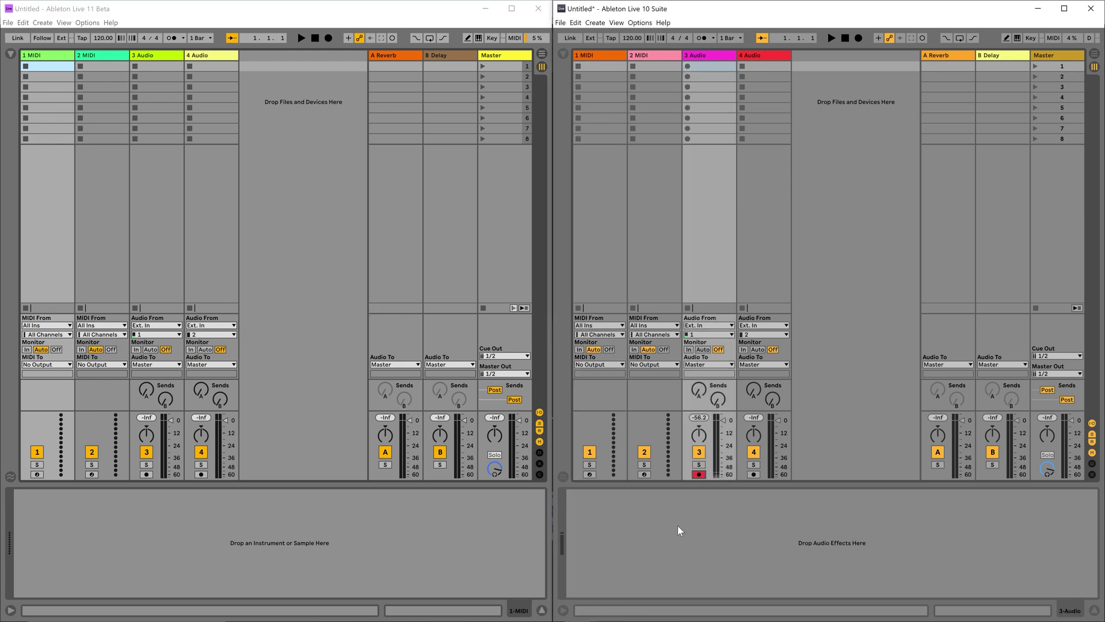
pyautogui.click(147, 475)
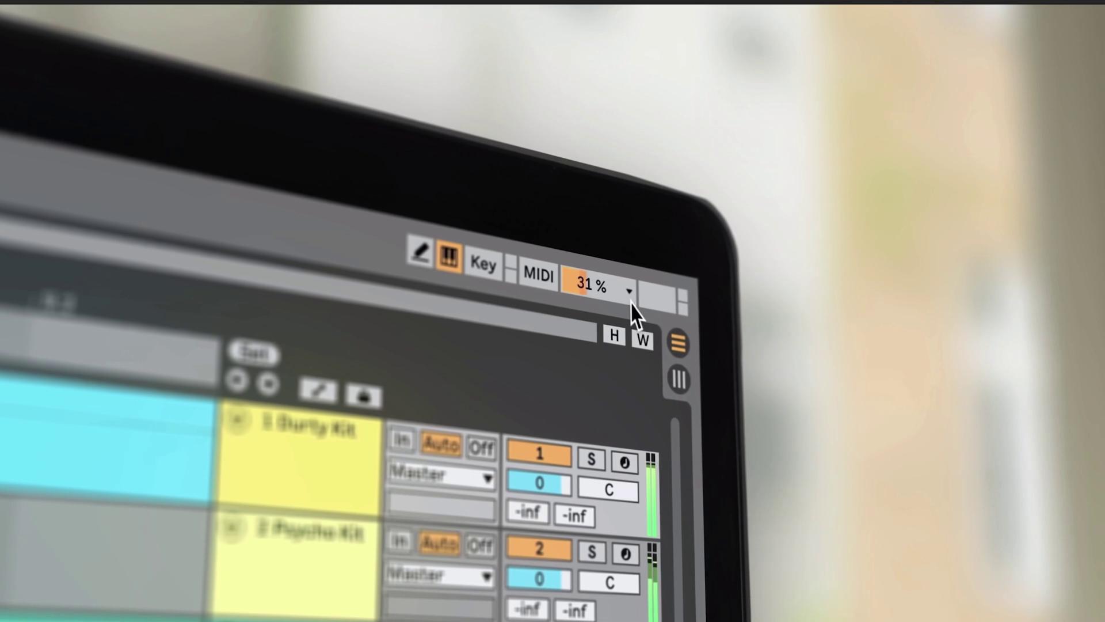
pyautogui.click(632, 293)
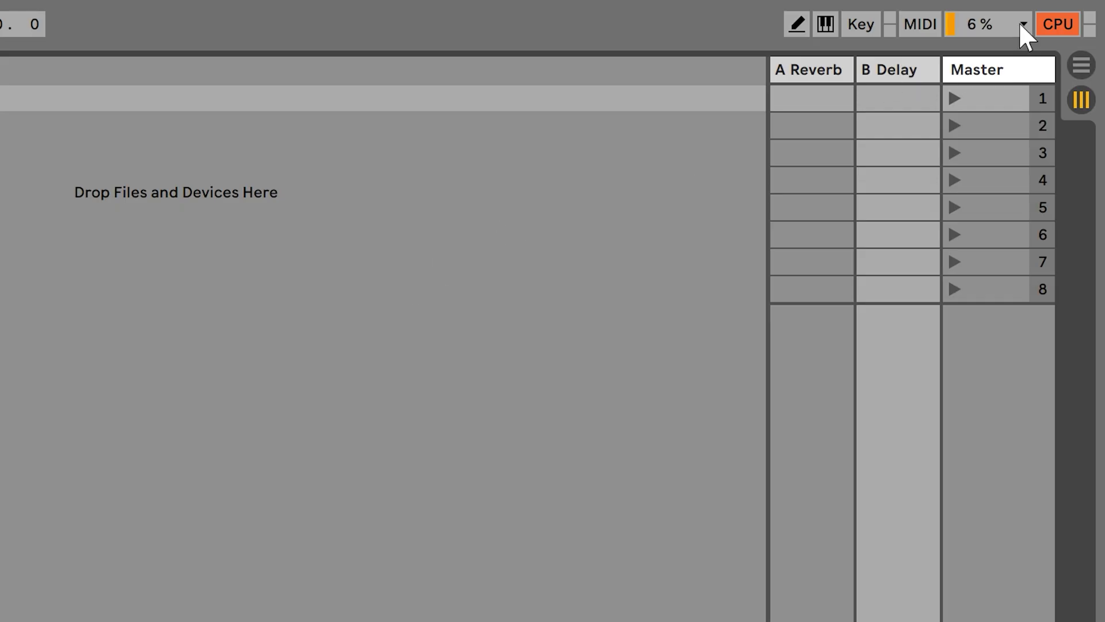
pyautogui.click(1023, 25)
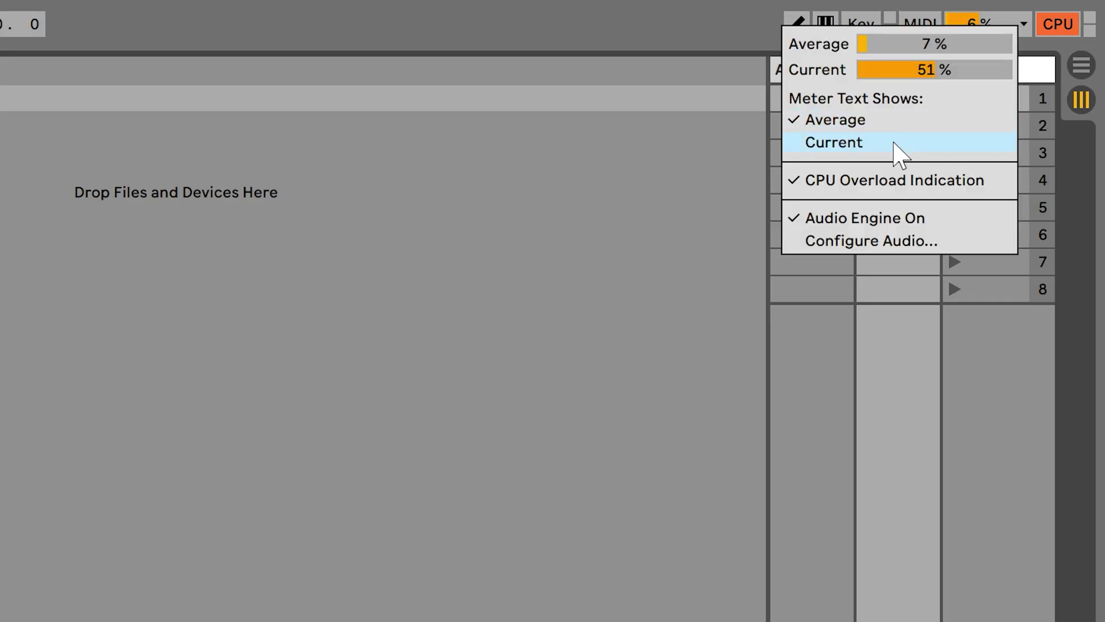
pyautogui.click(894, 143)
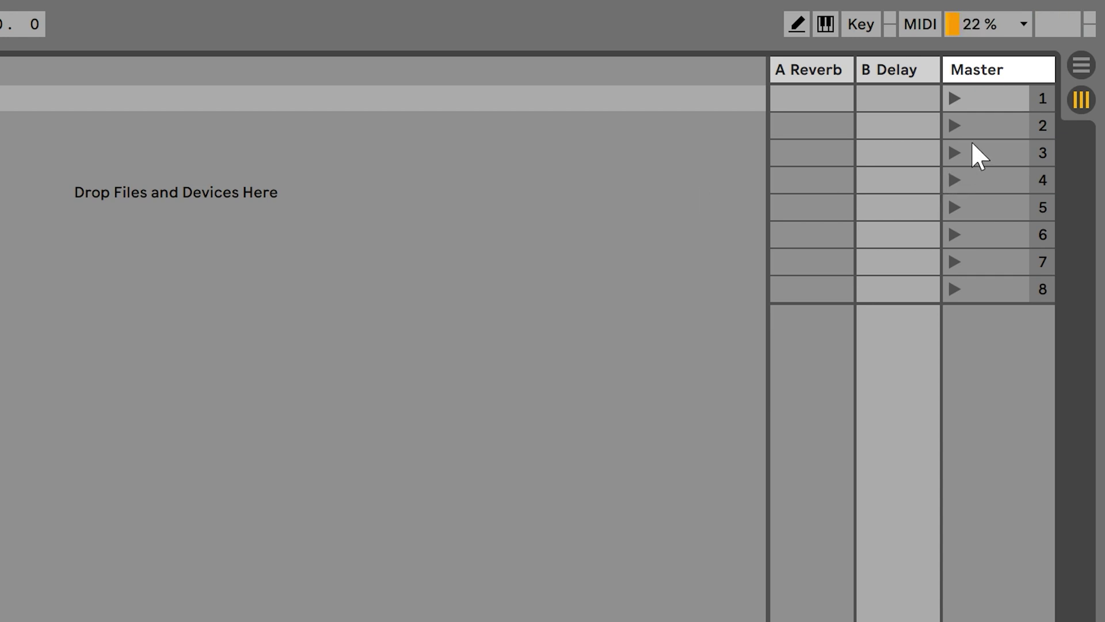
pyautogui.click(1030, 30)
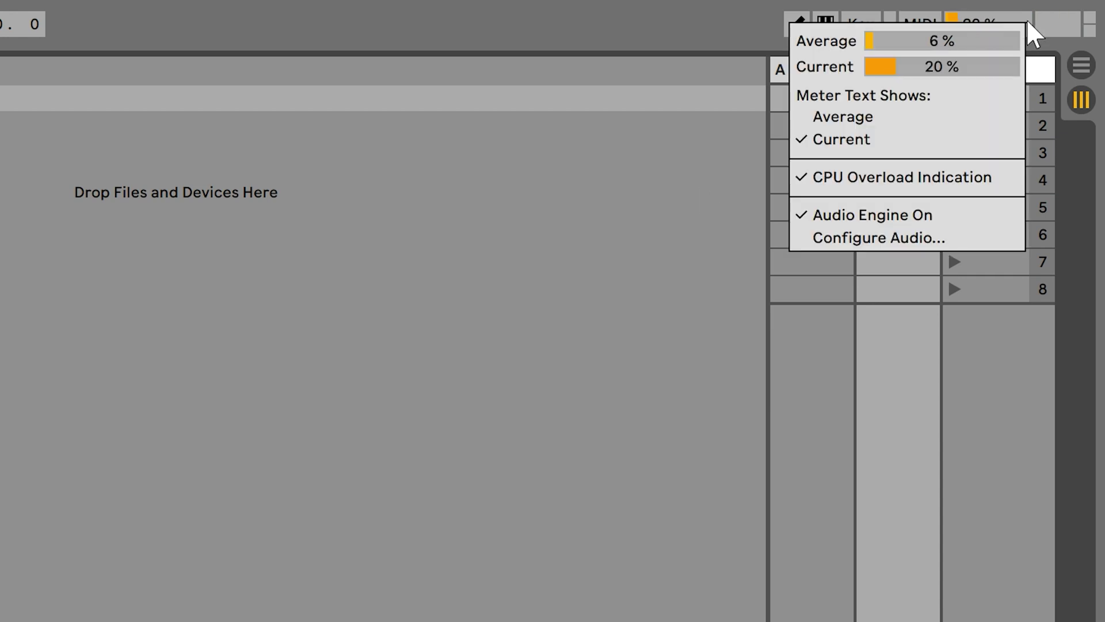
pyautogui.click(944, 121)
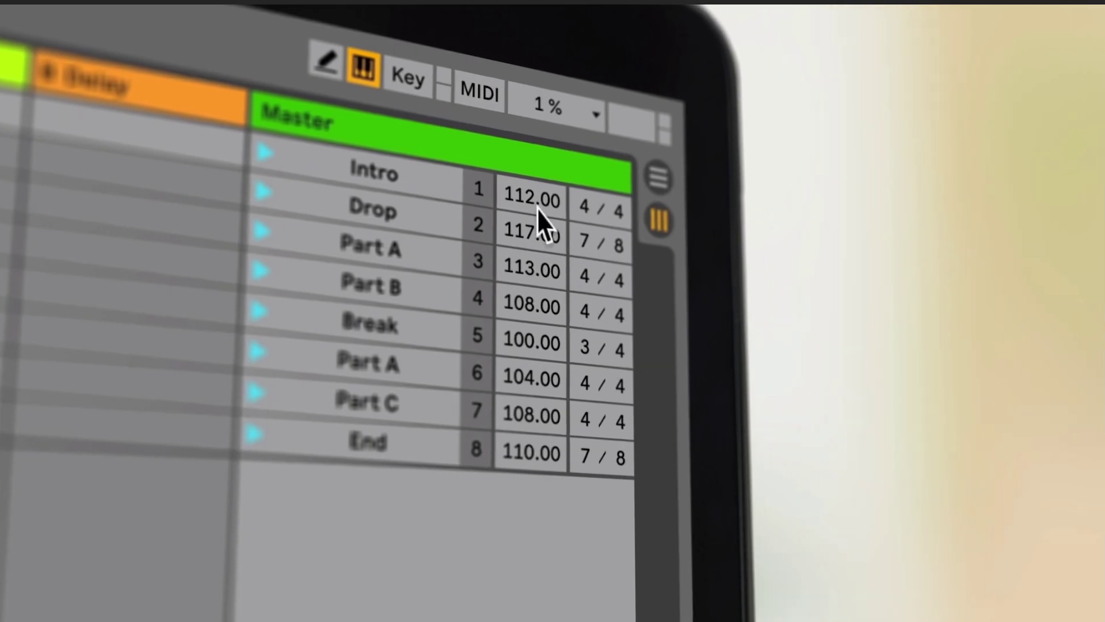
# - Name scene 1 'Rename' with its own tempo of 155 and 3/4 time, then select scene 2
pyautogui.moveTo(552, 199); pyautogui.dragTo(587, 209)
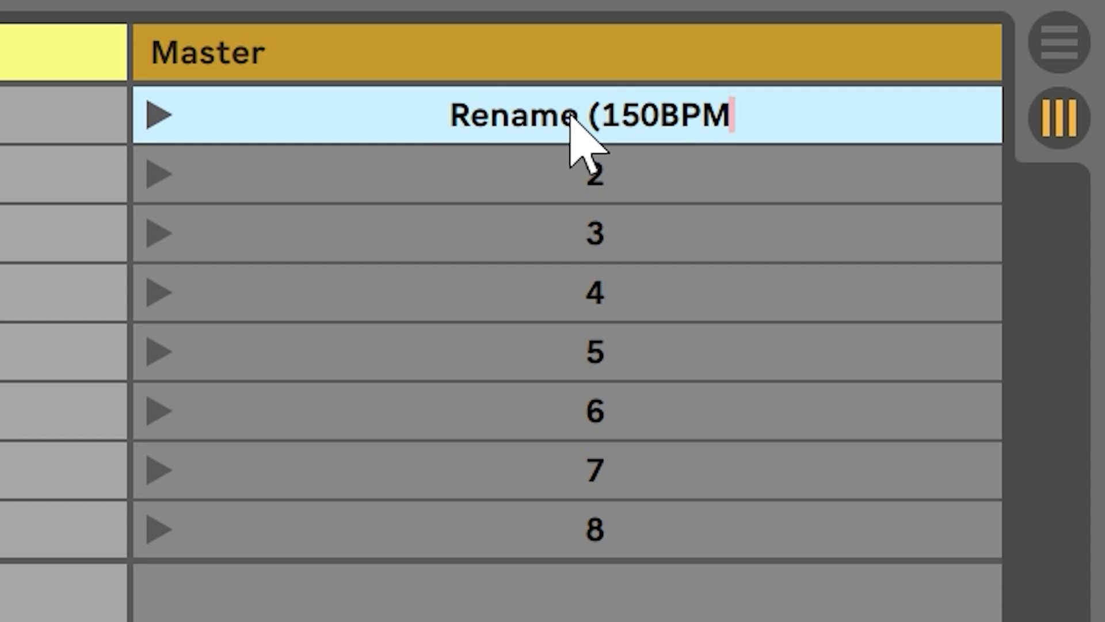
pyautogui.write(')')
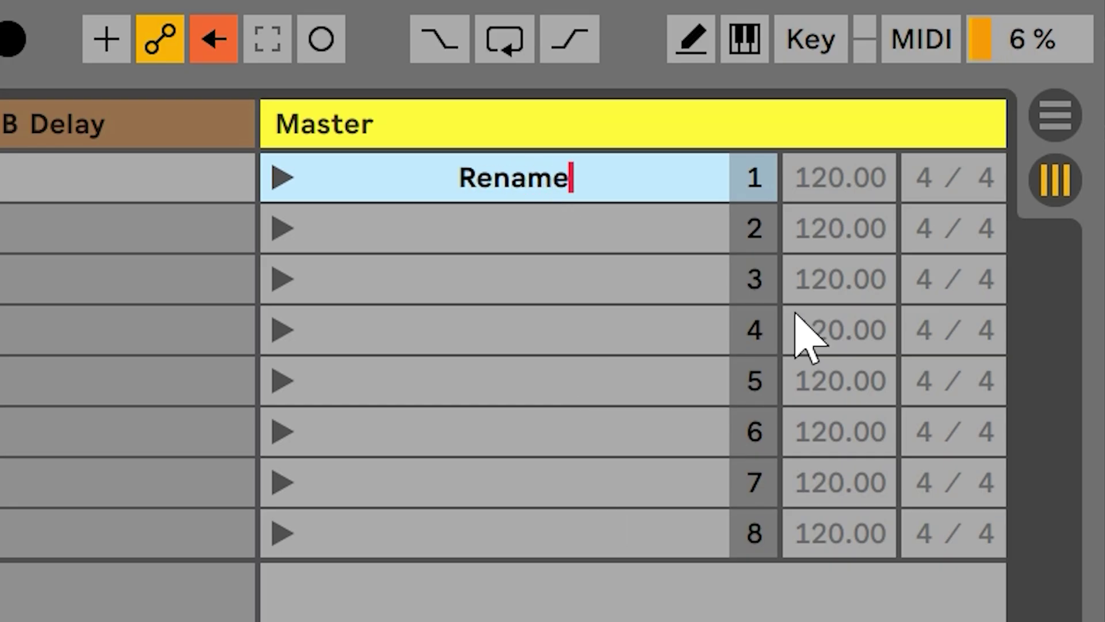
pyautogui.click(869, 196)
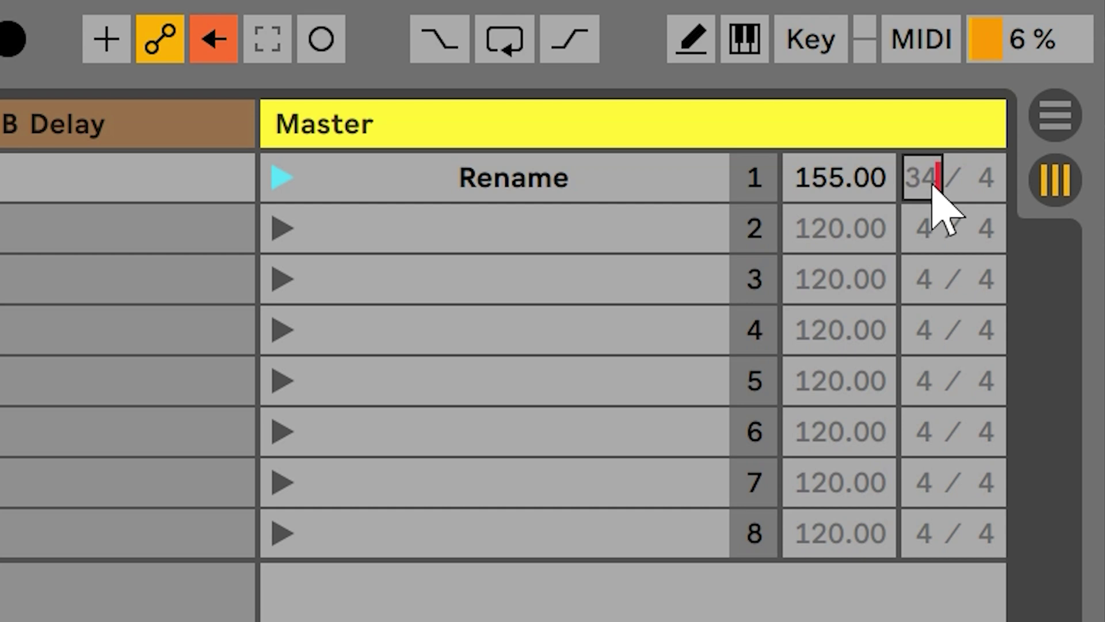
pyautogui.click(570, 215)
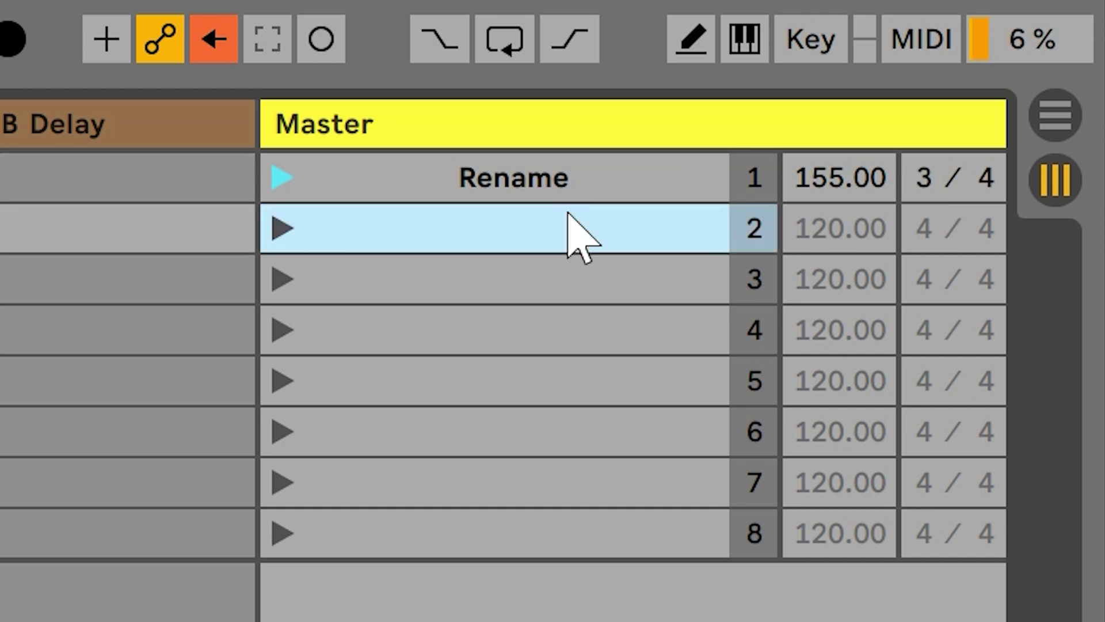
pyautogui.click(836, 218)
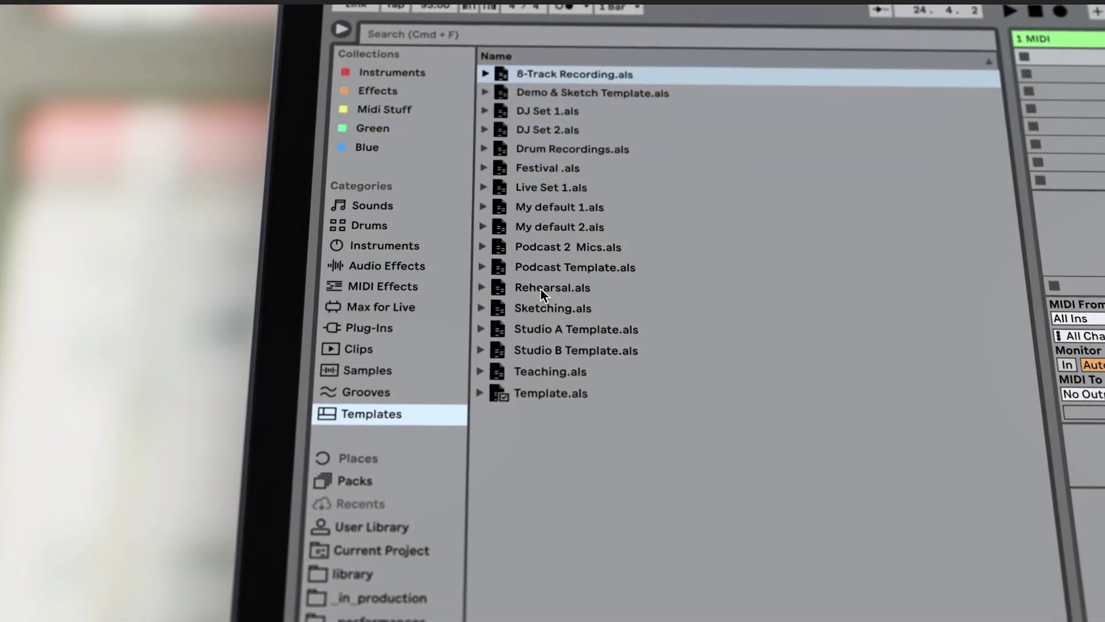
pyautogui.click(547, 264)
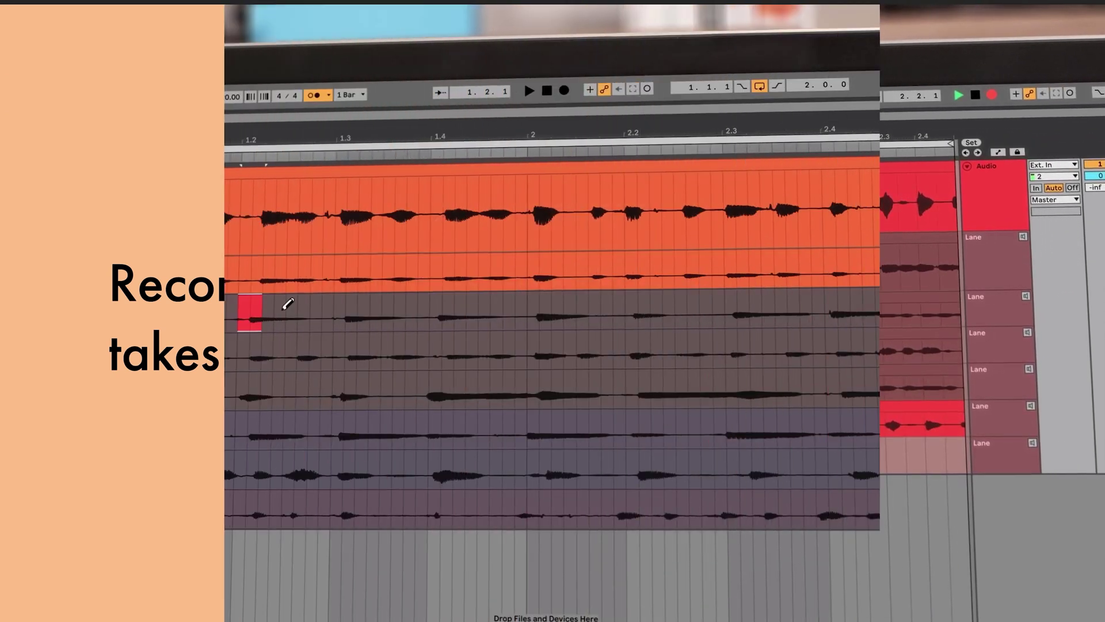
# - Comp the track from sections of the Audio 2, Audio 3 and Audio 4 takes, extending to bar 2.2
pyautogui.moveTo(288, 304)
pyautogui.mouseDown()
pyautogui.moveTo(387, 345)
pyautogui.moveTo(446, 345)
pyautogui.mouseUp()
pyautogui.moveTo(436, 389); pyautogui.dragTo(636, 371)
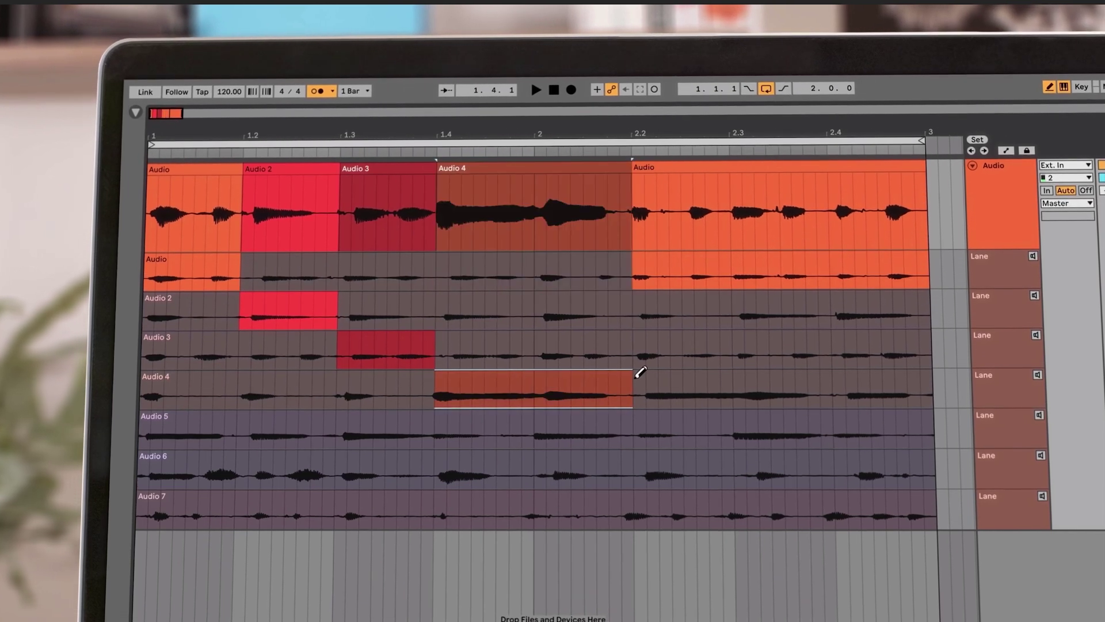
pyautogui.moveTo(736, 314); pyautogui.dragTo(833, 310)
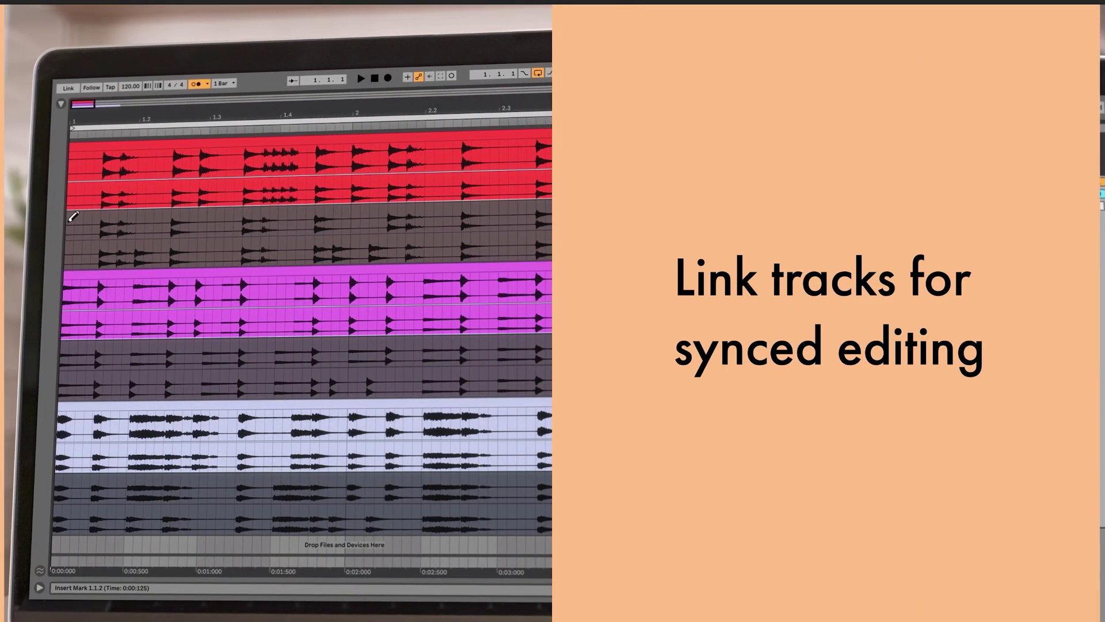
# - Comp the linked tracks in sync from take lane 2's start, lane 3 from 1.3.3, and a later take section
pyautogui.moveTo(67, 214); pyautogui.dragTo(236, 214)
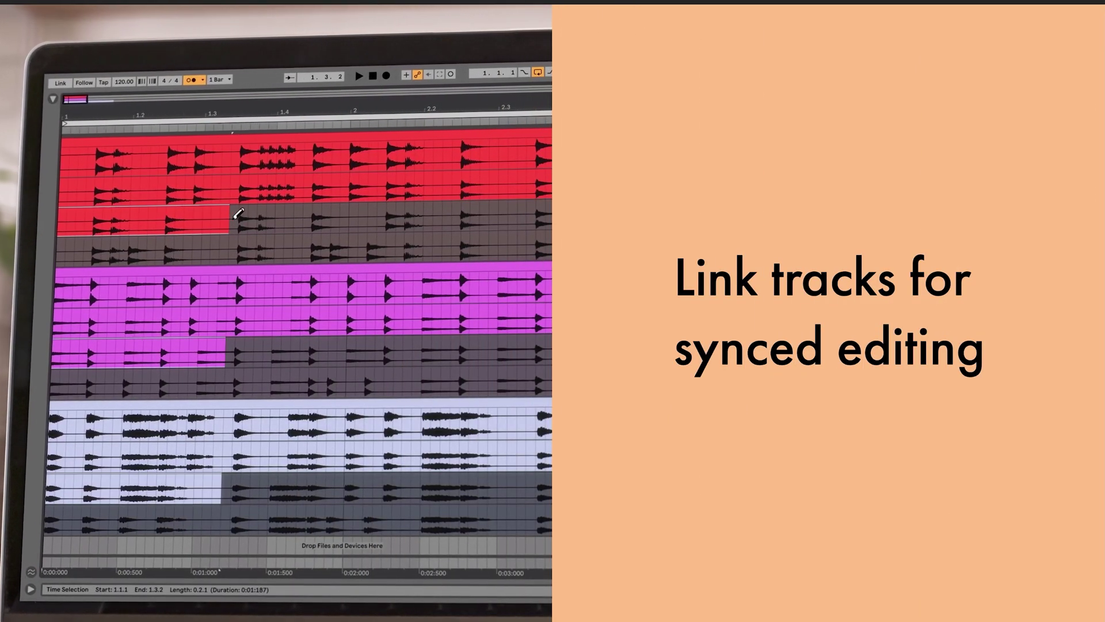
pyautogui.moveTo(235, 378); pyautogui.dragTo(350, 374)
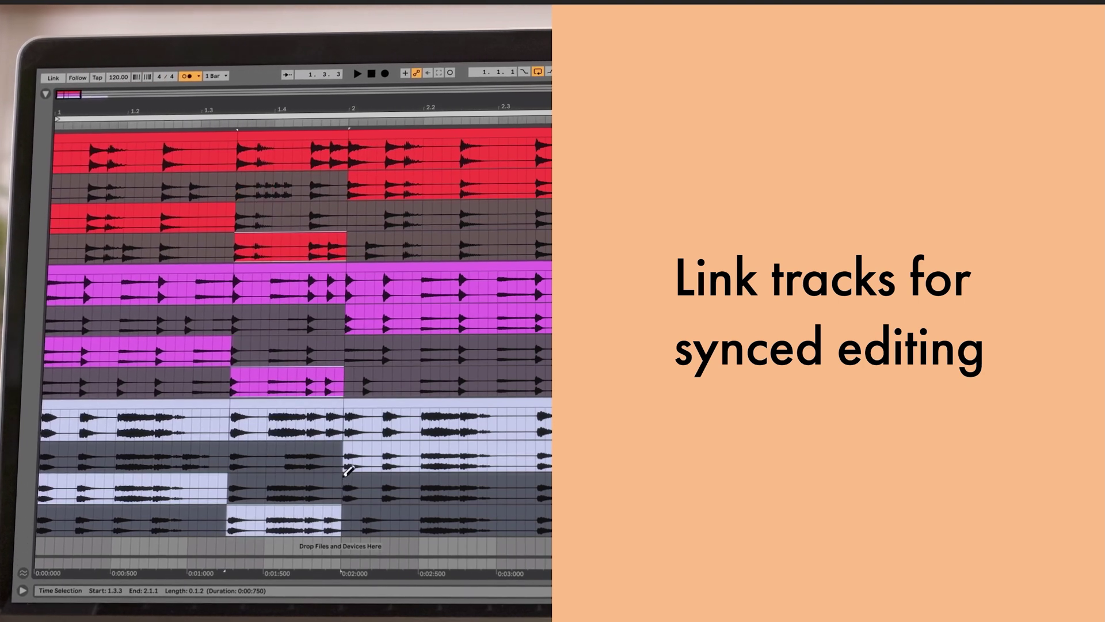
pyautogui.moveTo(381, 488); pyautogui.dragTo(530, 488)
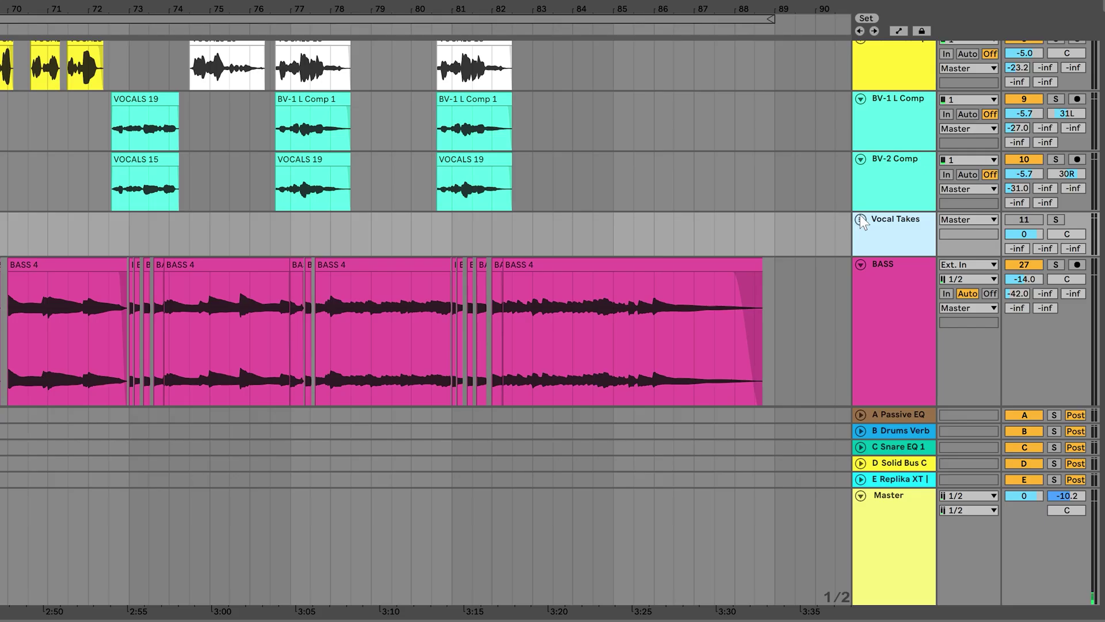
# - Unfold the Vocal Takes group, scroll through its VOCALS tracks and select VOCALS track 26
pyautogui.click(859, 219)
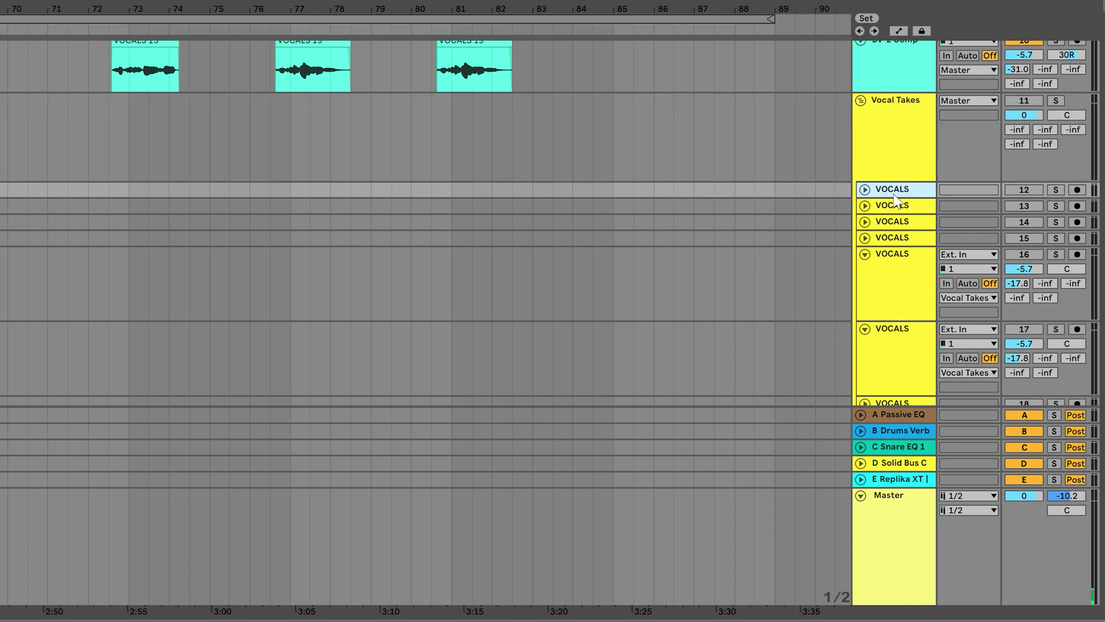
pyautogui.scroll(-8, 892, 207)
pyautogui.scroll(-7, 890, 207)
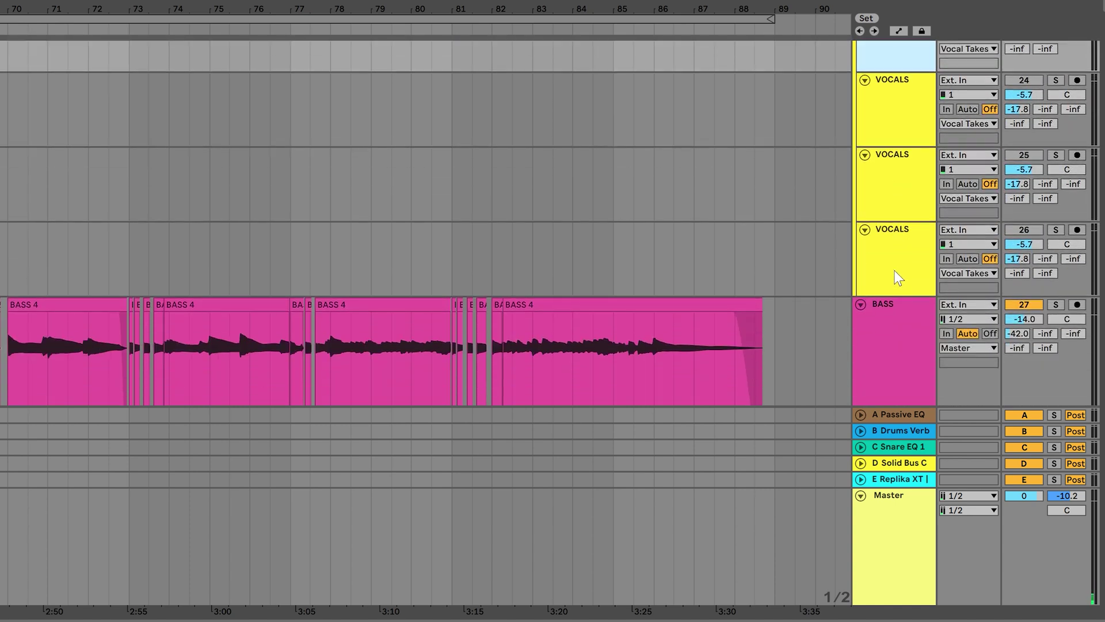
pyautogui.click(894, 275)
pyautogui.scroll(5, 865, 248)
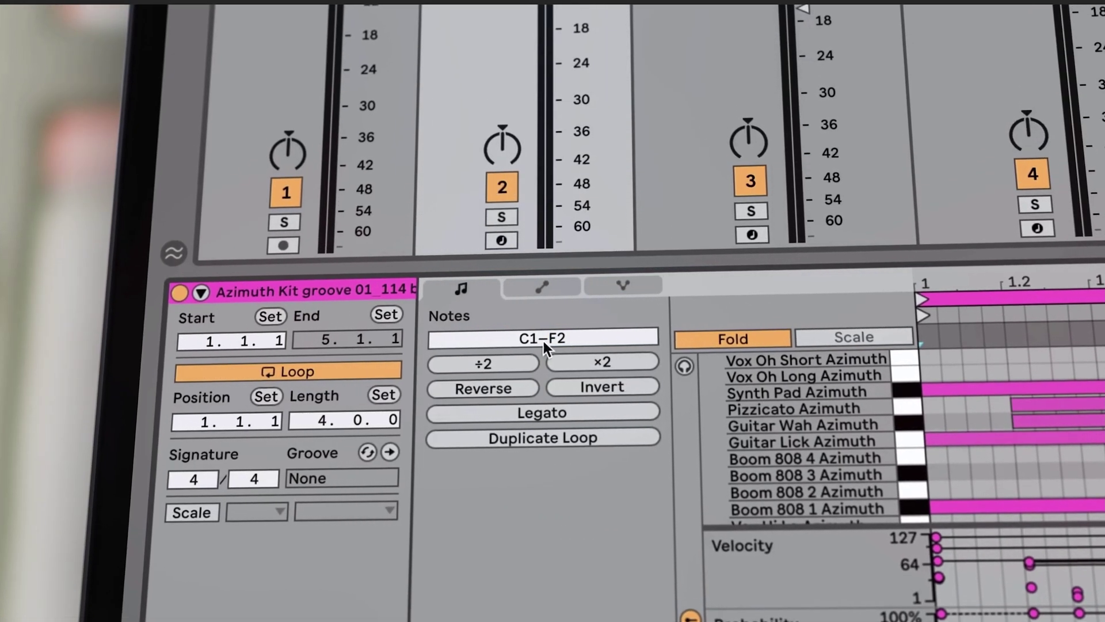
# - Show the clip's note expression editing, then enable Scale mode with root key D Minor
pyautogui.click(543, 288)
pyautogui.click(627, 286)
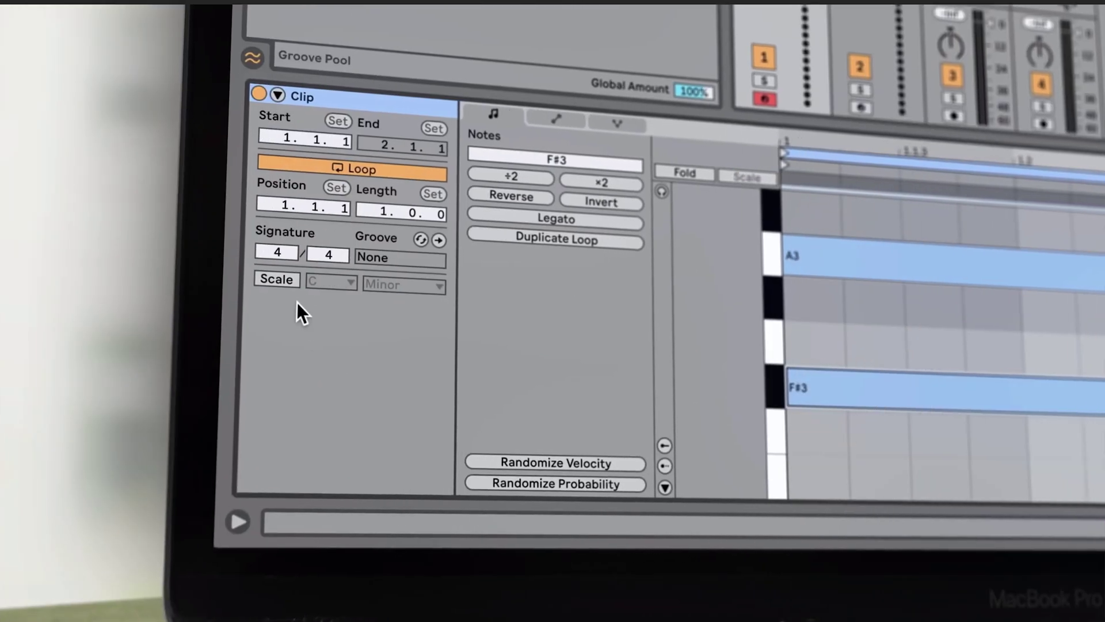
pyautogui.click(275, 281)
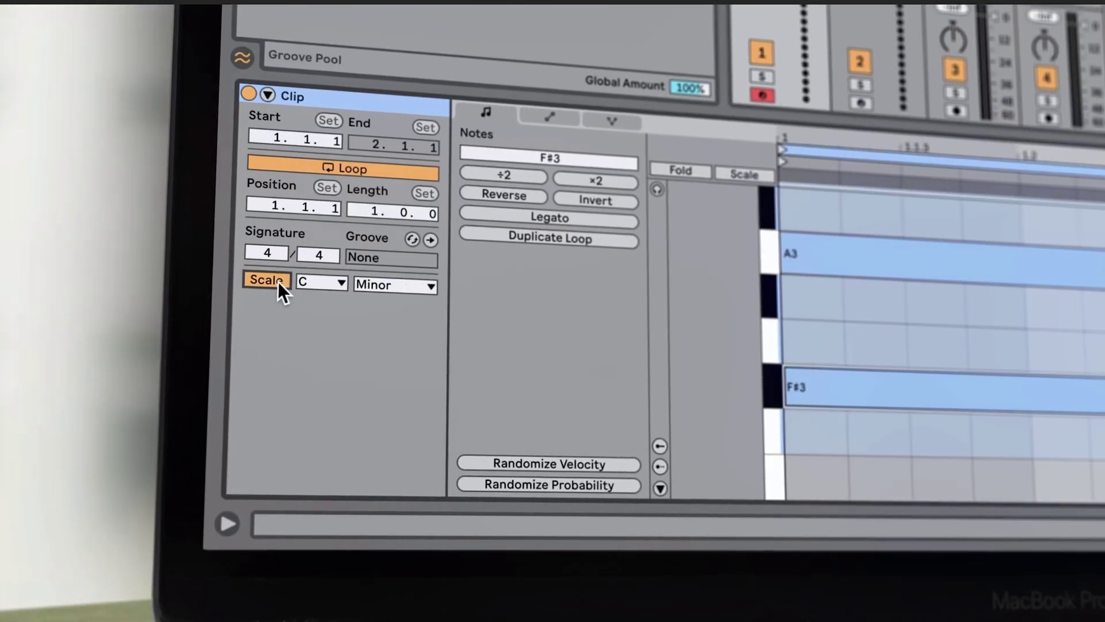
pyautogui.click(314, 282)
pyautogui.click(291, 336)
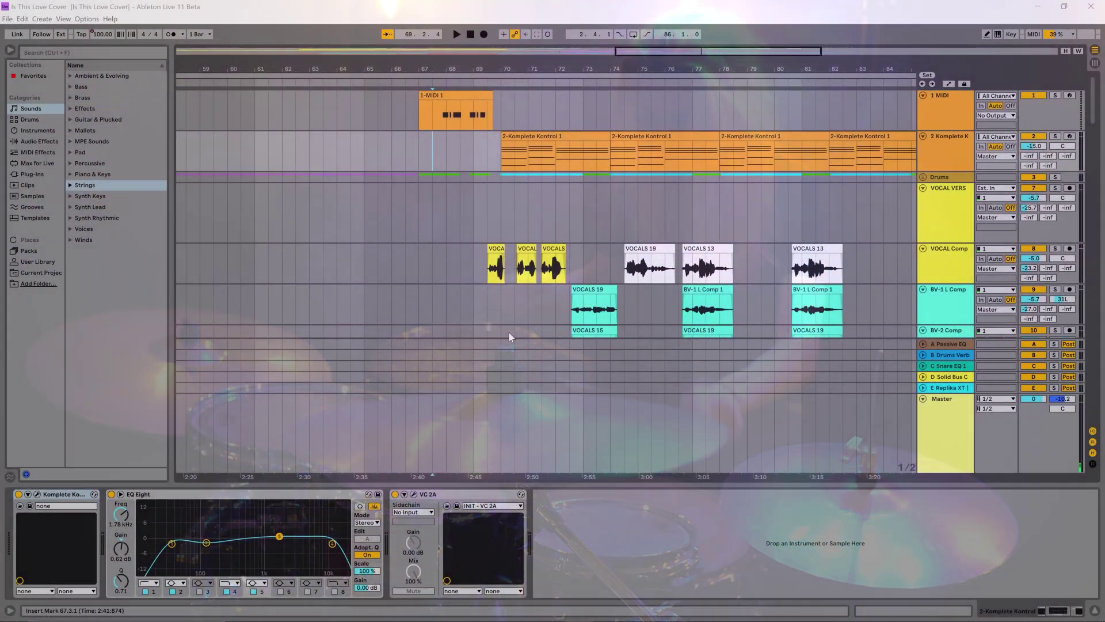
# - Expand the Vocal Takes group to show its VOCALS tracks, then play the arrangement from the top
pyautogui.scroll(-5, 426, 161)
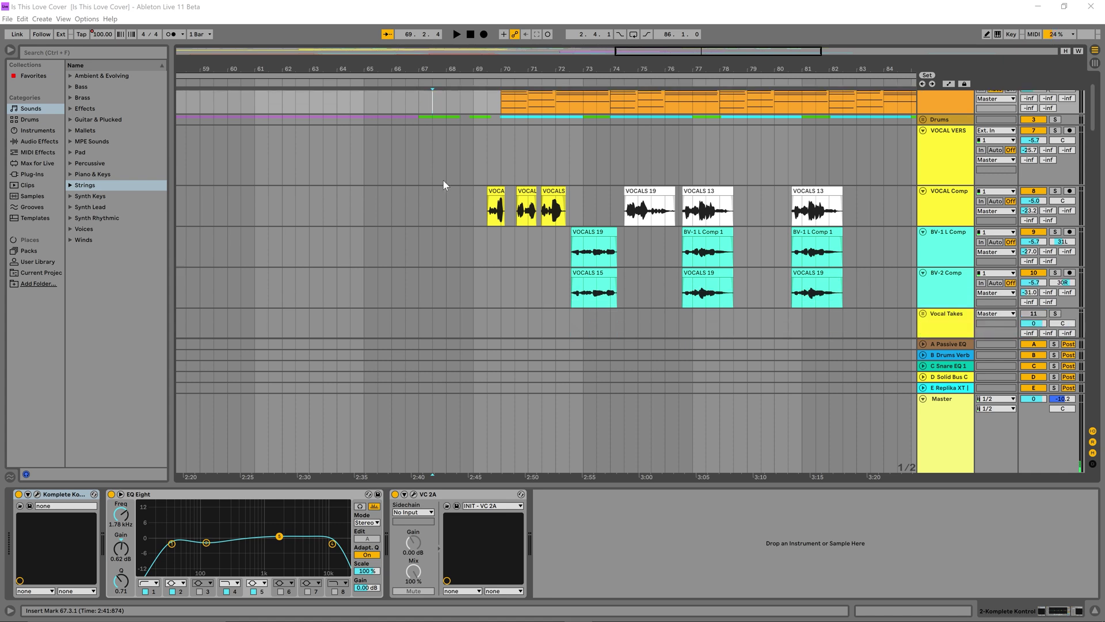
pyautogui.scroll(-6, 708, 253)
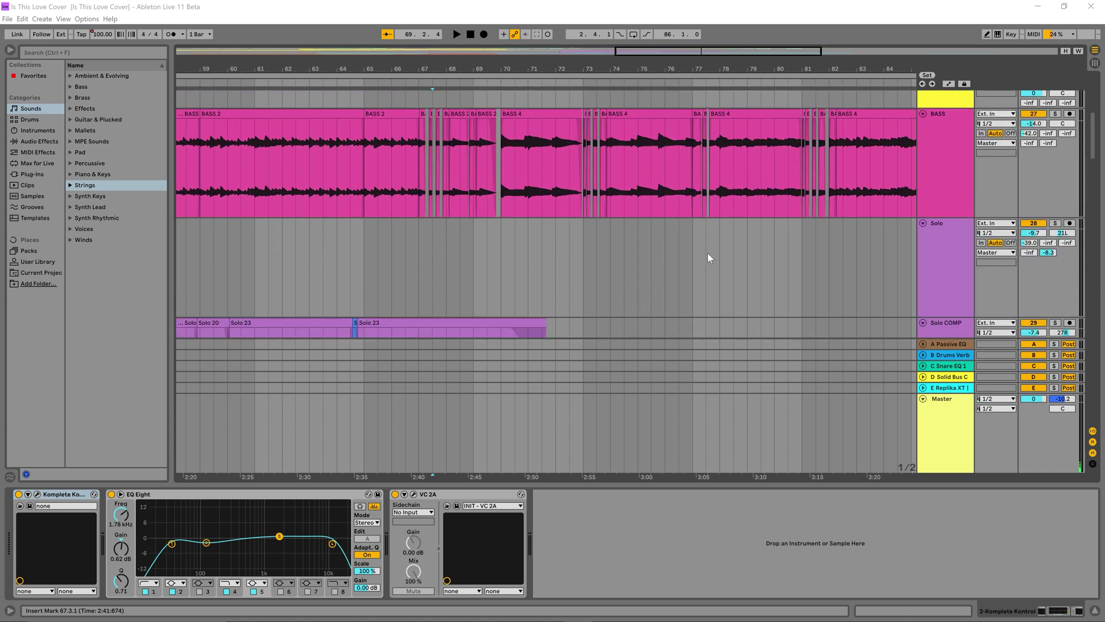
pyautogui.scroll(4, 775, 239)
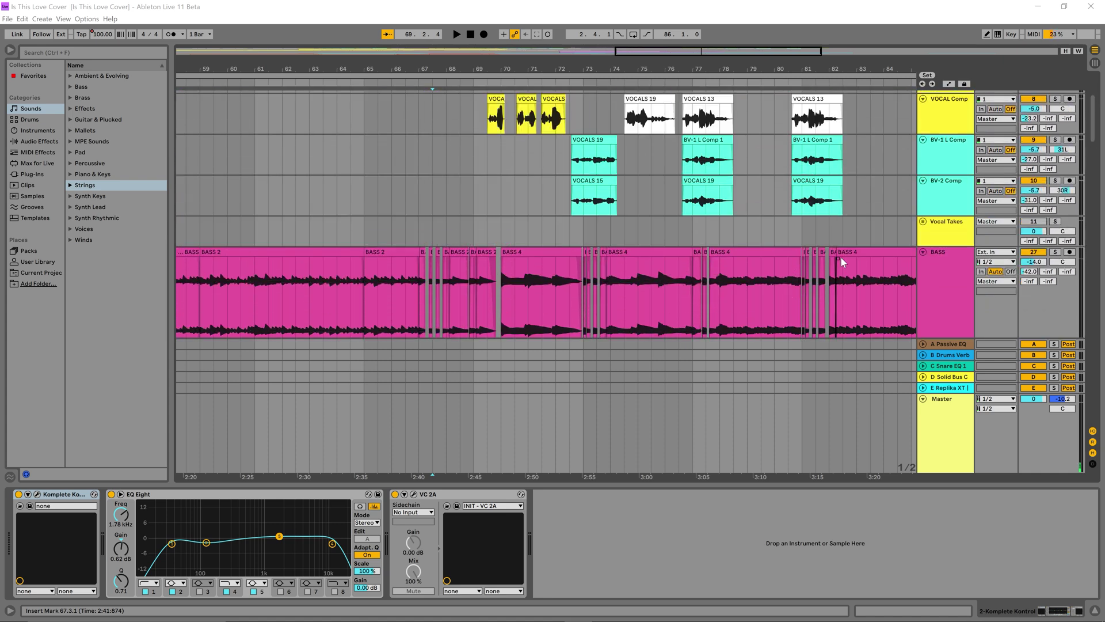
pyautogui.click(923, 199)
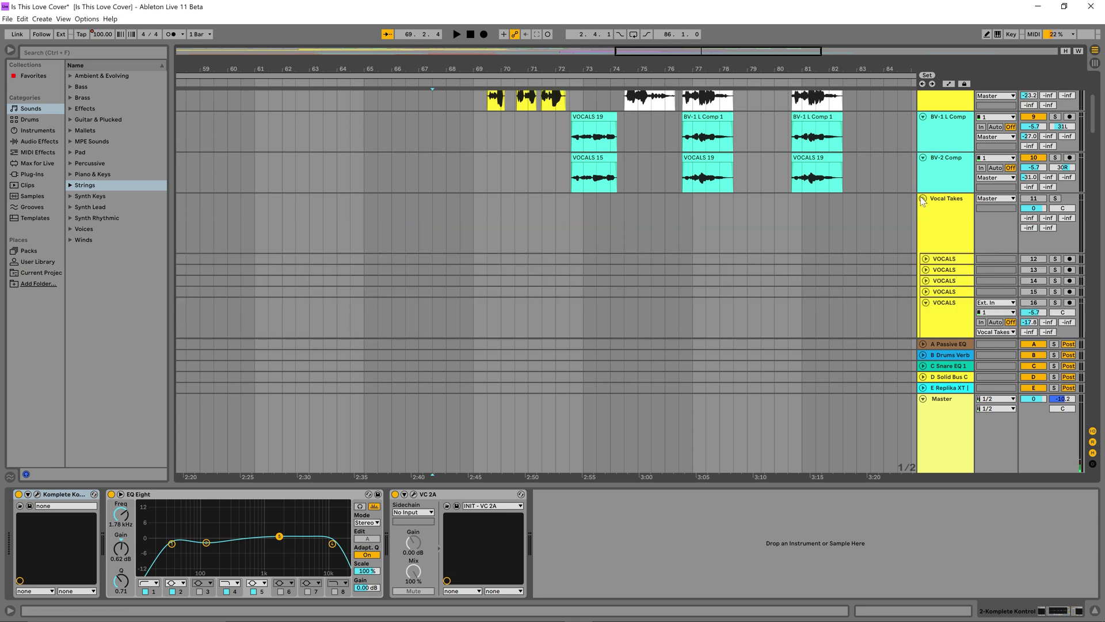
pyautogui.scroll(-9, 896, 205)
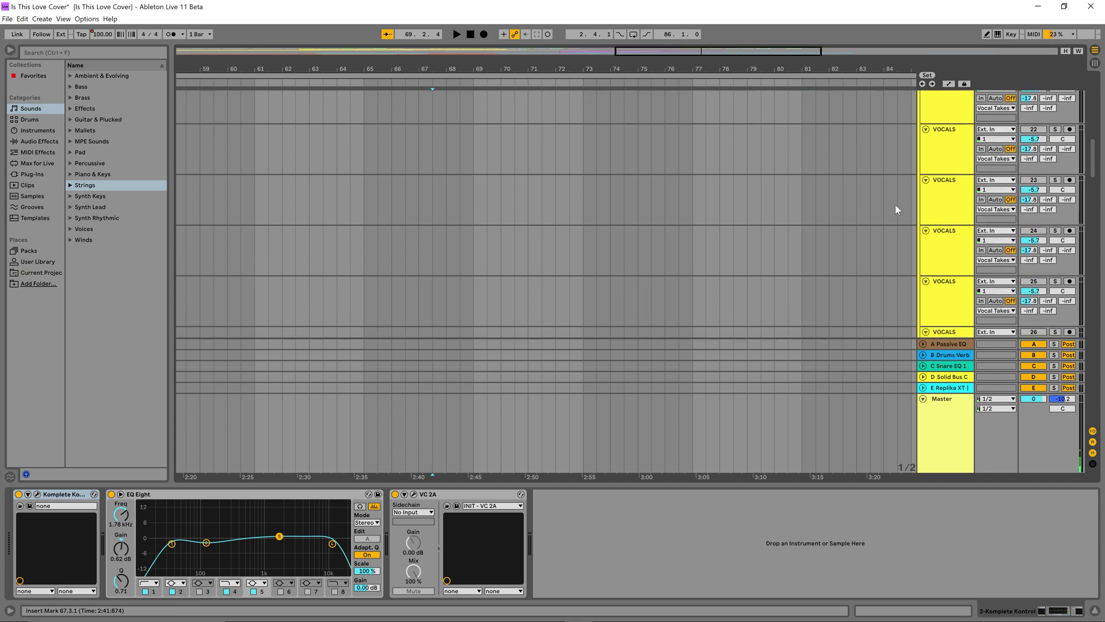
pyautogui.scroll(-8, 895, 208)
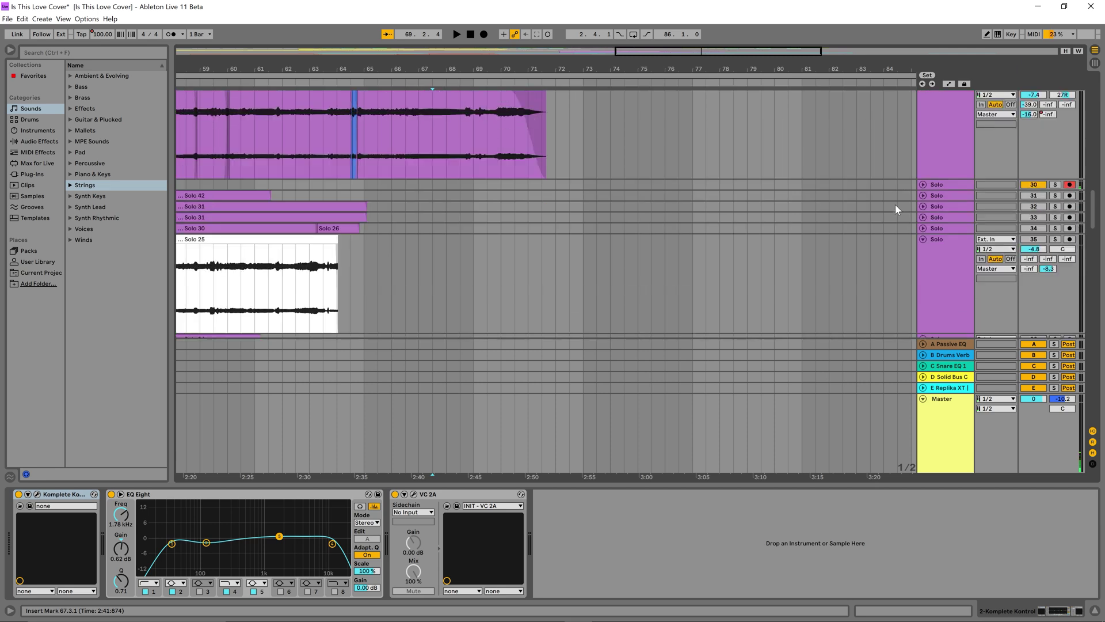
pyautogui.scroll(12, 895, 209)
pyautogui.scroll(10, 895, 205)
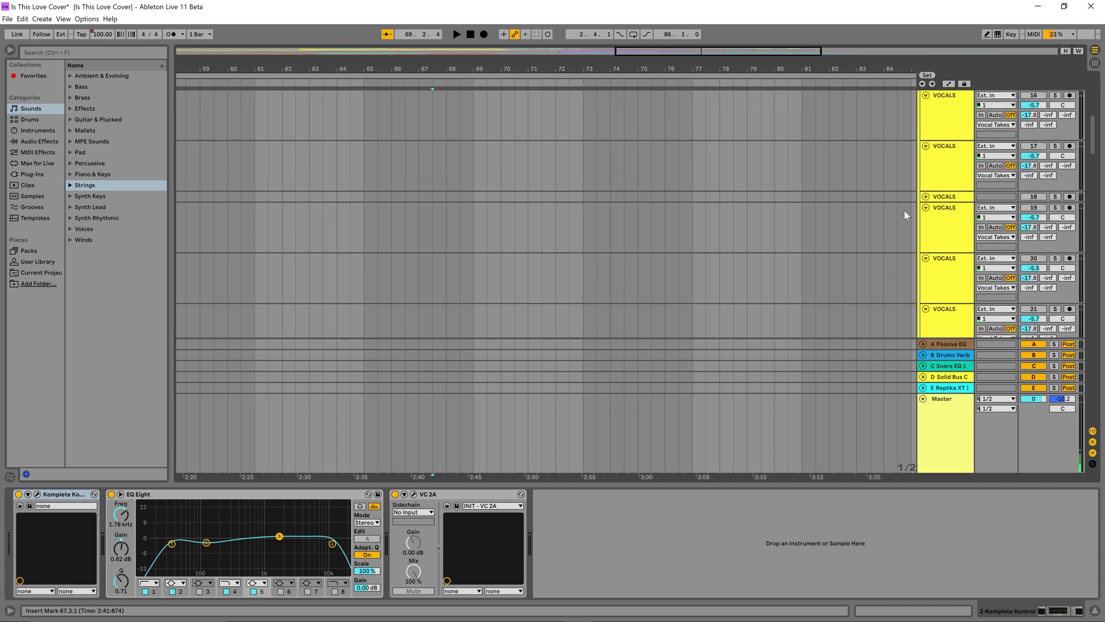
pyautogui.scroll(8, 909, 205)
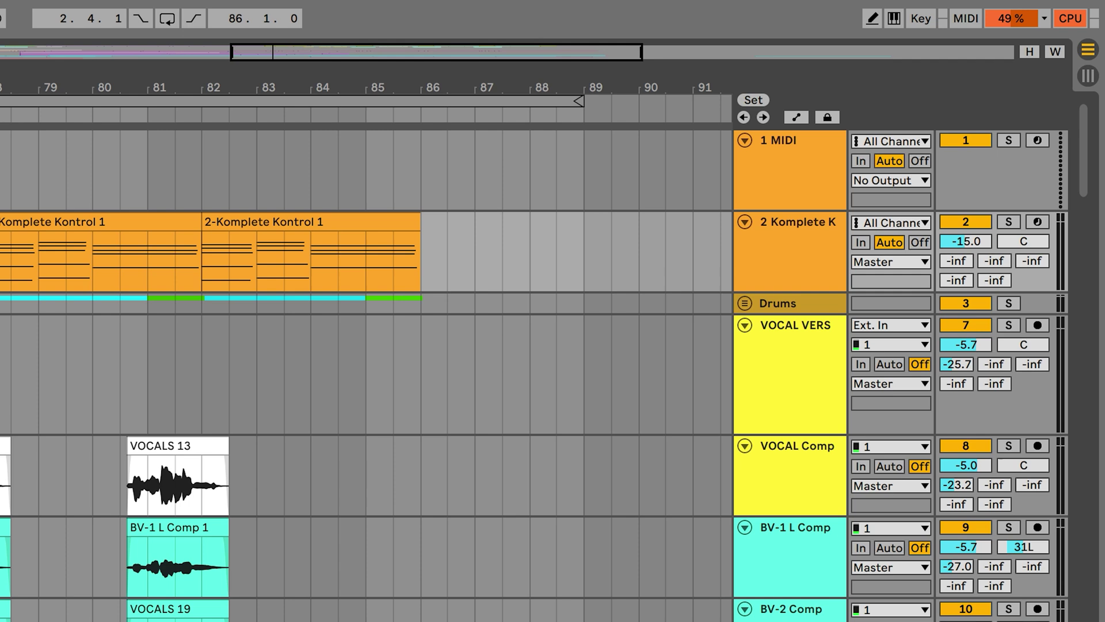
pyautogui.press('space')
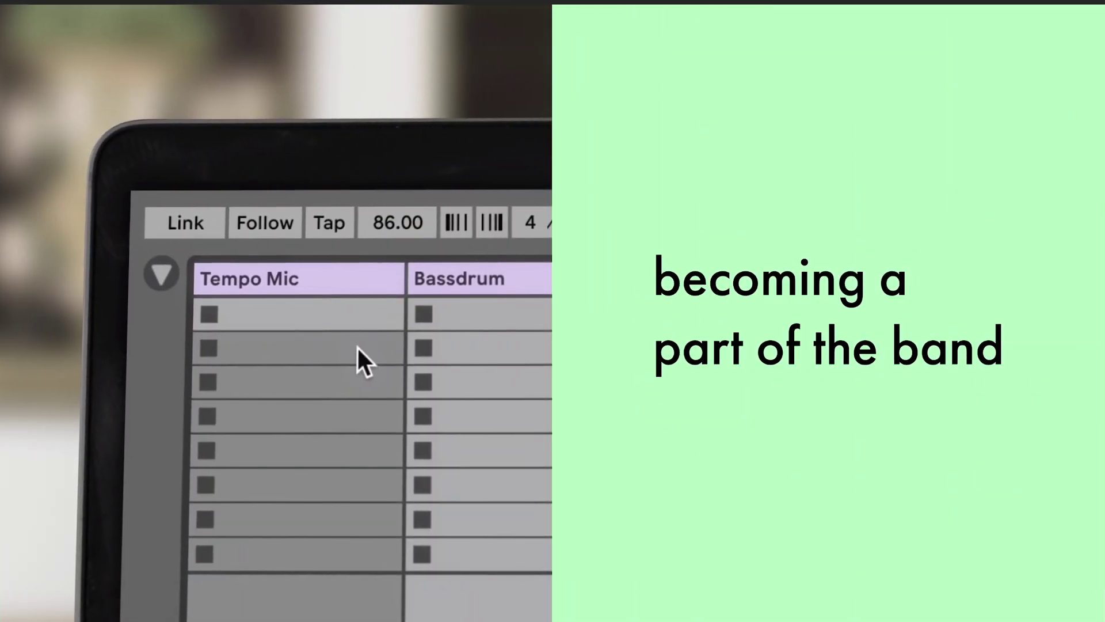
# - Show the Tempo Follower toggle, set its input to 4 Tempo Mic, and enable Follow
pyautogui.click(272, 222)
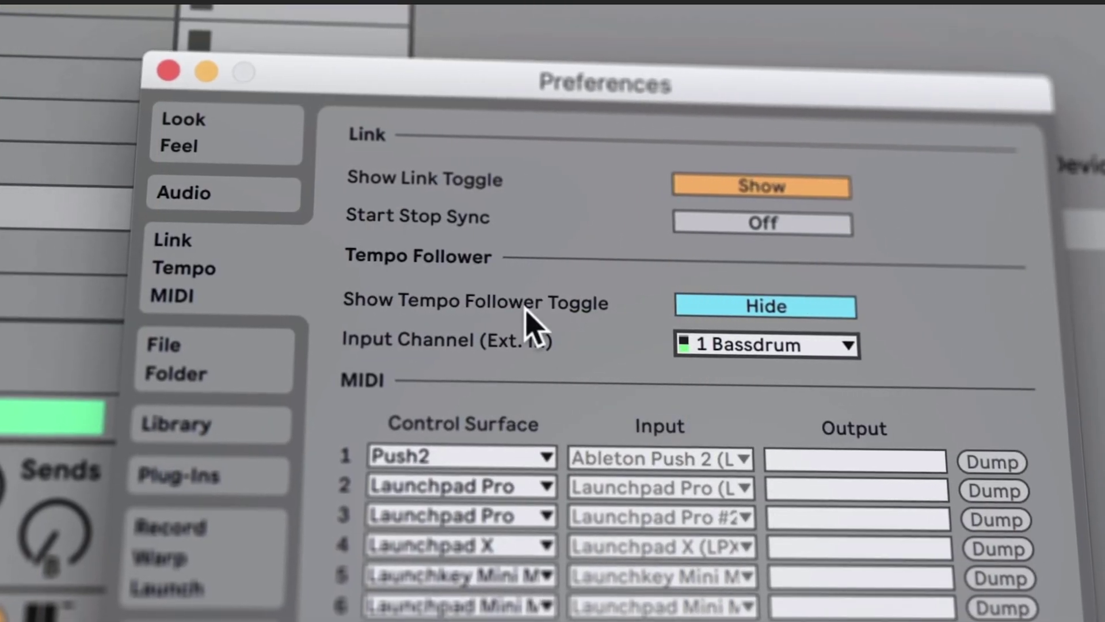
pyautogui.click(691, 308)
pyautogui.click(725, 340)
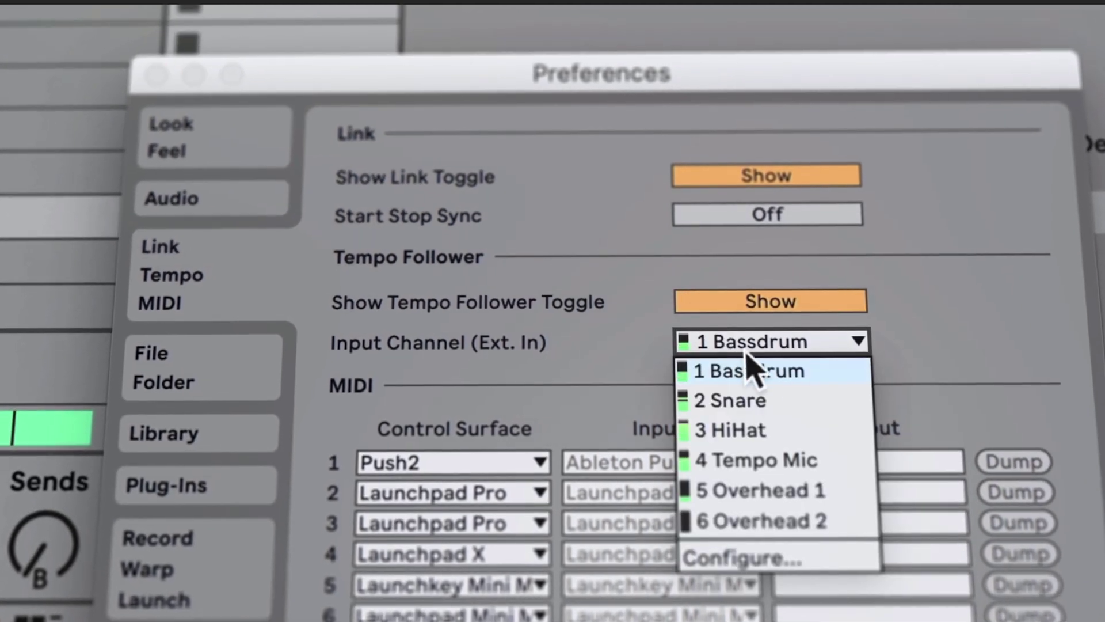
pyautogui.click(838, 463)
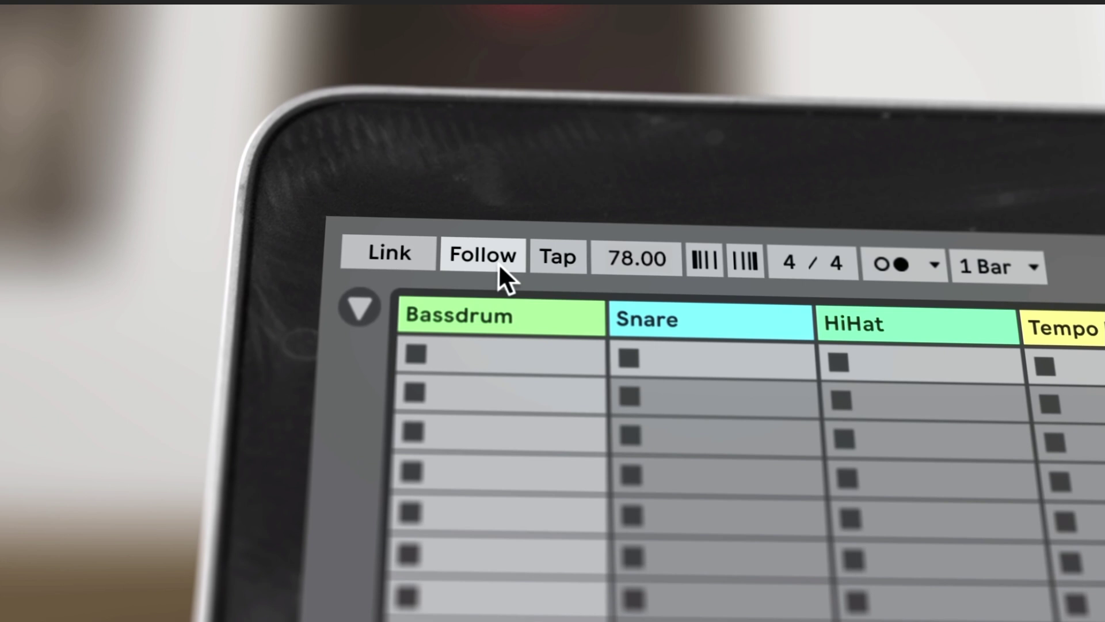
pyautogui.click(498, 264)
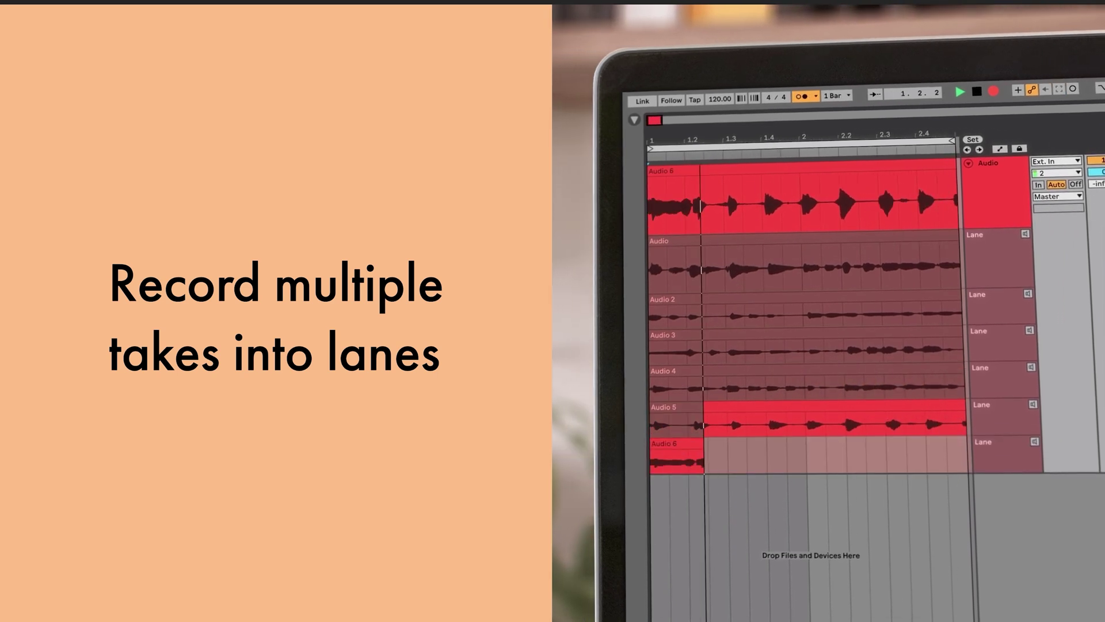
# - Comp Audio 2, 3 and 4 sections (Audio 4 at 1.4–2.2, Audio 2 at 2.3–2.4), then one take's opening across linked groups
pyautogui.moveTo(239, 314); pyautogui.dragTo(446, 341)
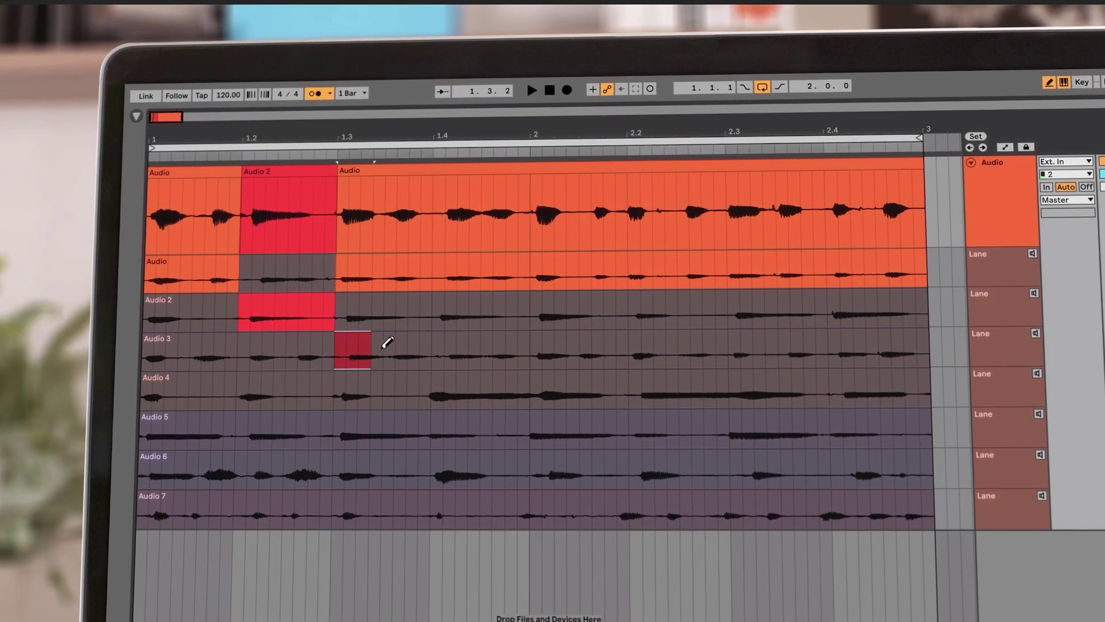
pyautogui.moveTo(435, 391); pyautogui.dragTo(636, 370)
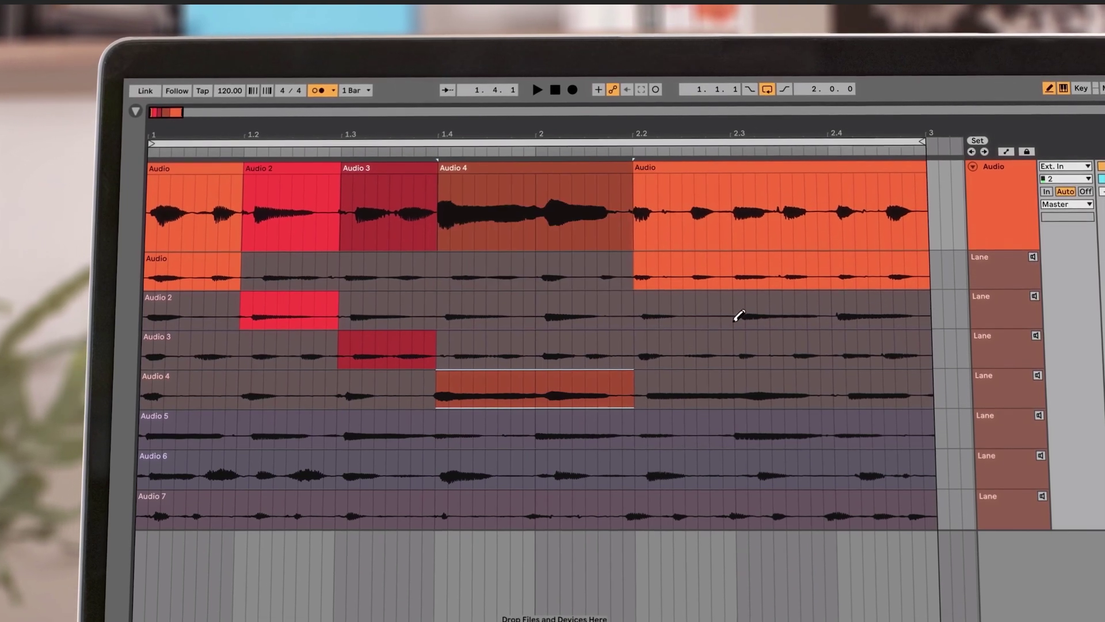
pyautogui.moveTo(735, 313); pyautogui.dragTo(838, 309)
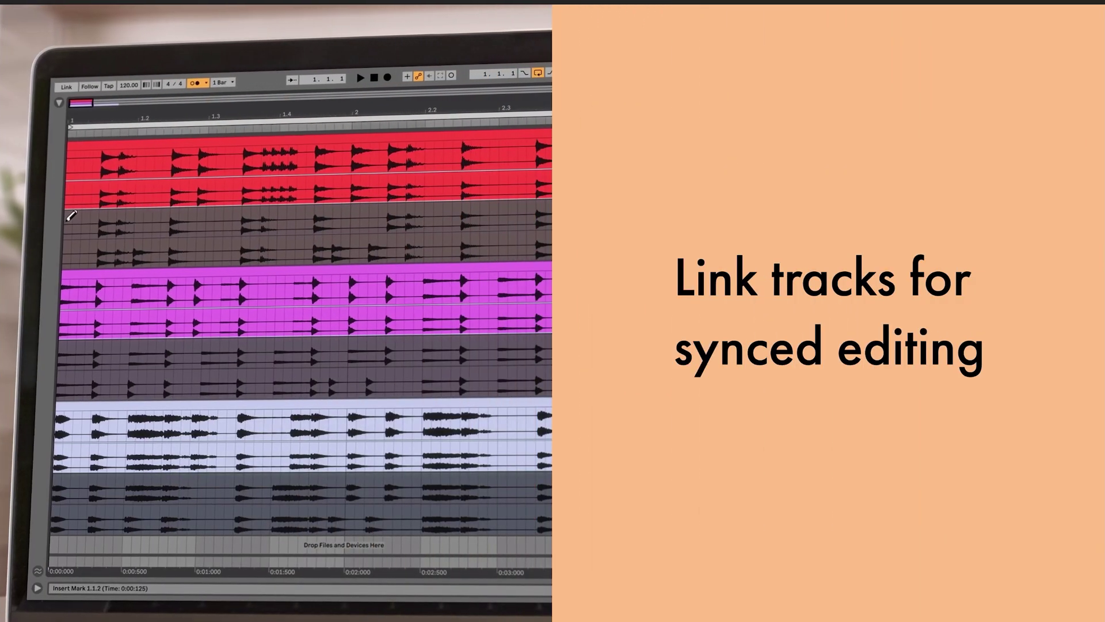
pyautogui.moveTo(69, 215); pyautogui.dragTo(235, 212)
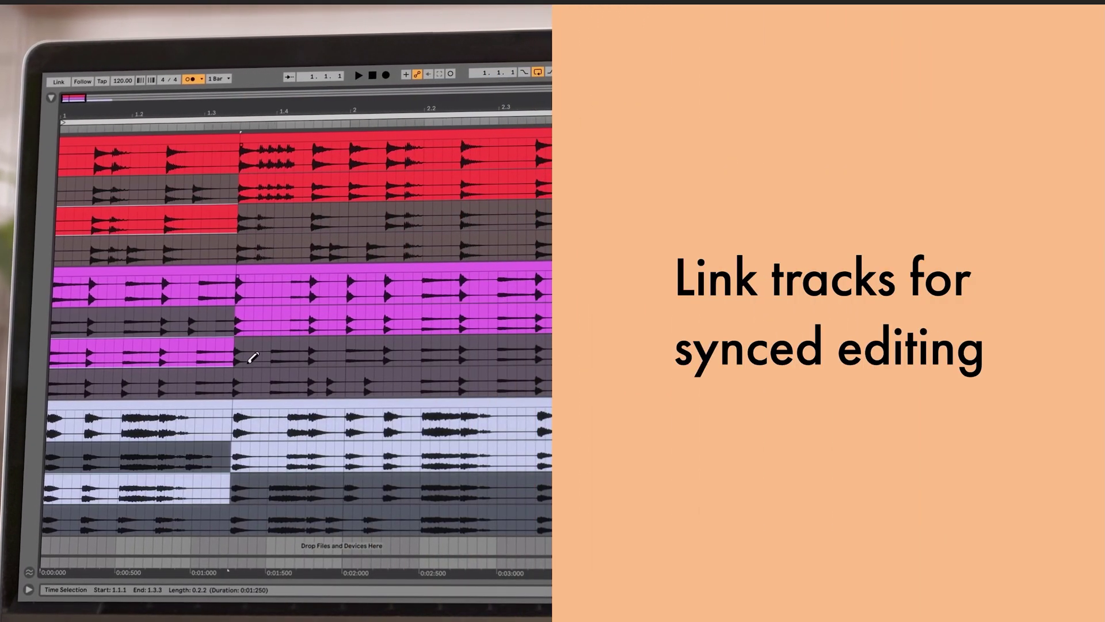